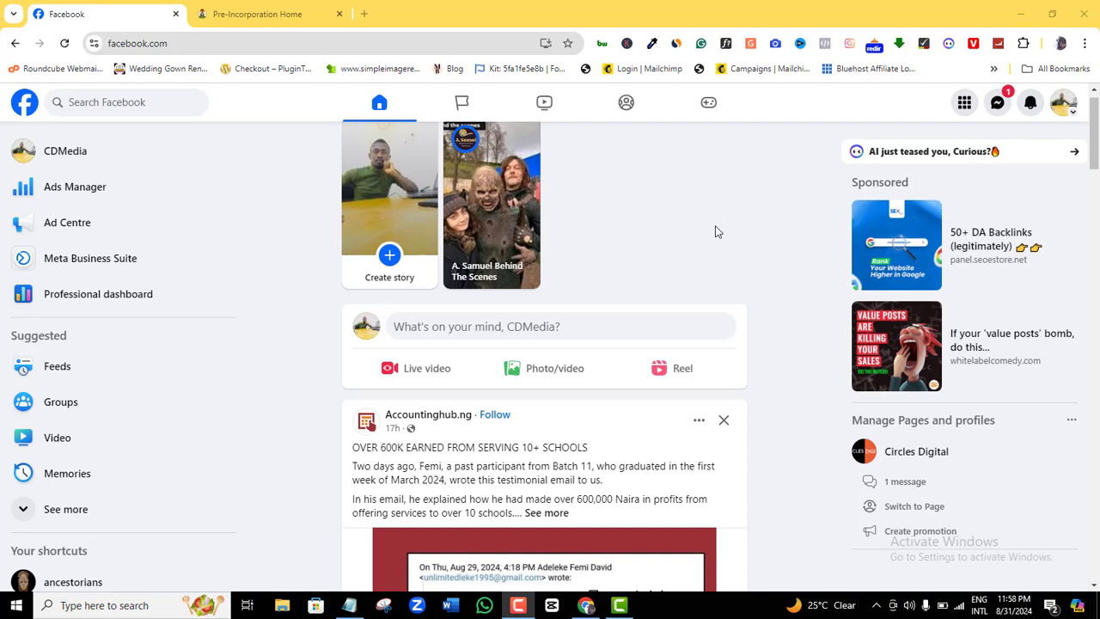
# - Switch from the personal account to the Medicinal FOOD page profile via the account menu
pyautogui.click(1064, 104)
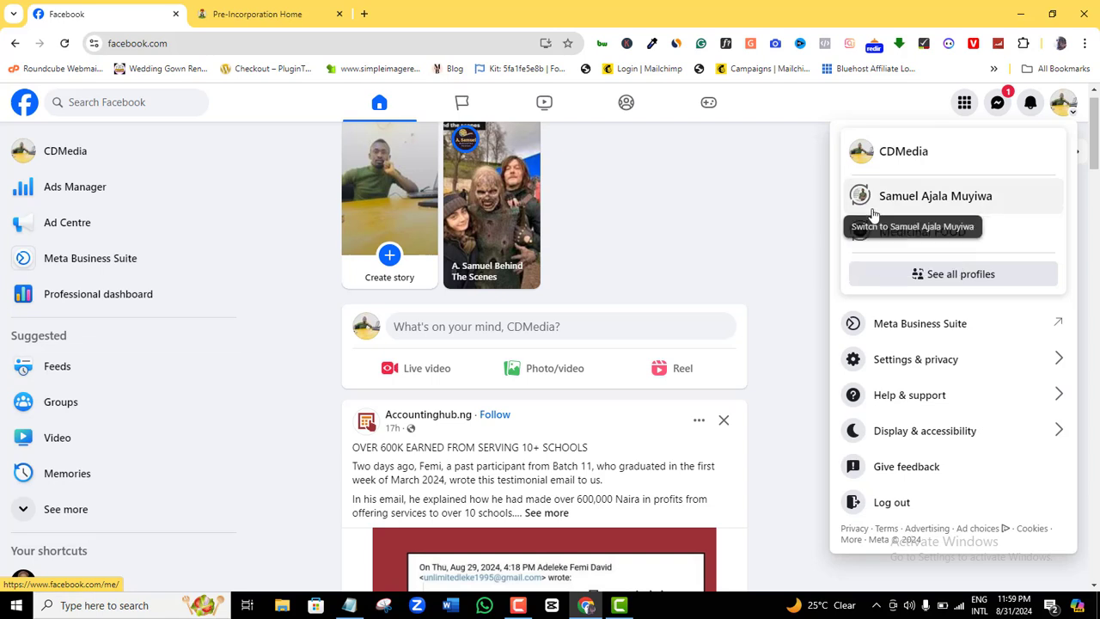
pyautogui.click(908, 238)
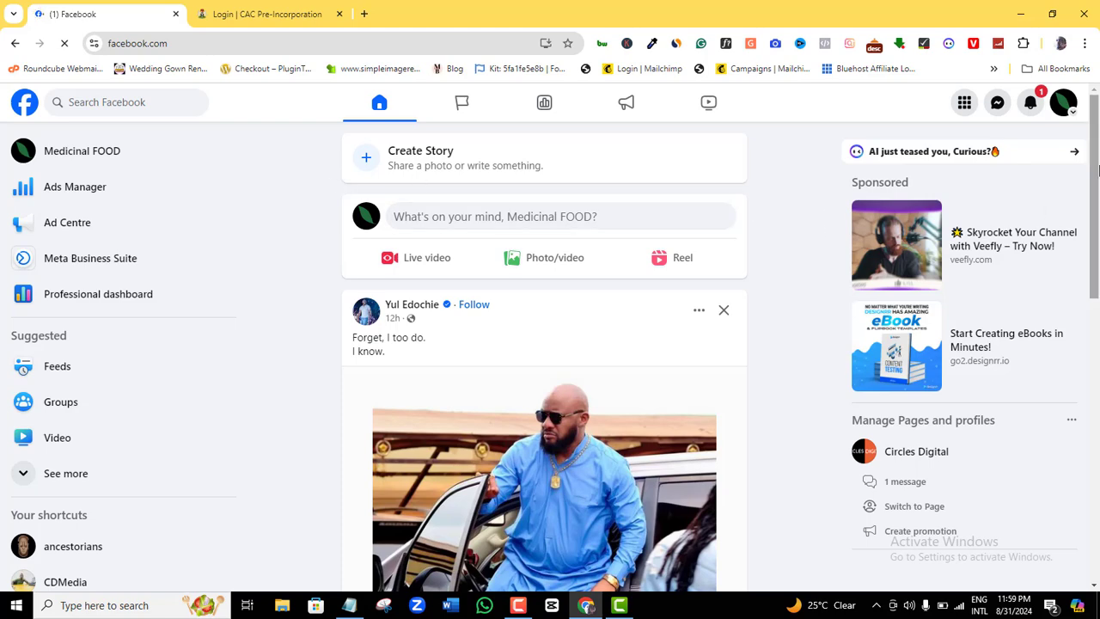
pyautogui.scroll(-1, 1098, 172)
pyautogui.scroll(1, 1098, 172)
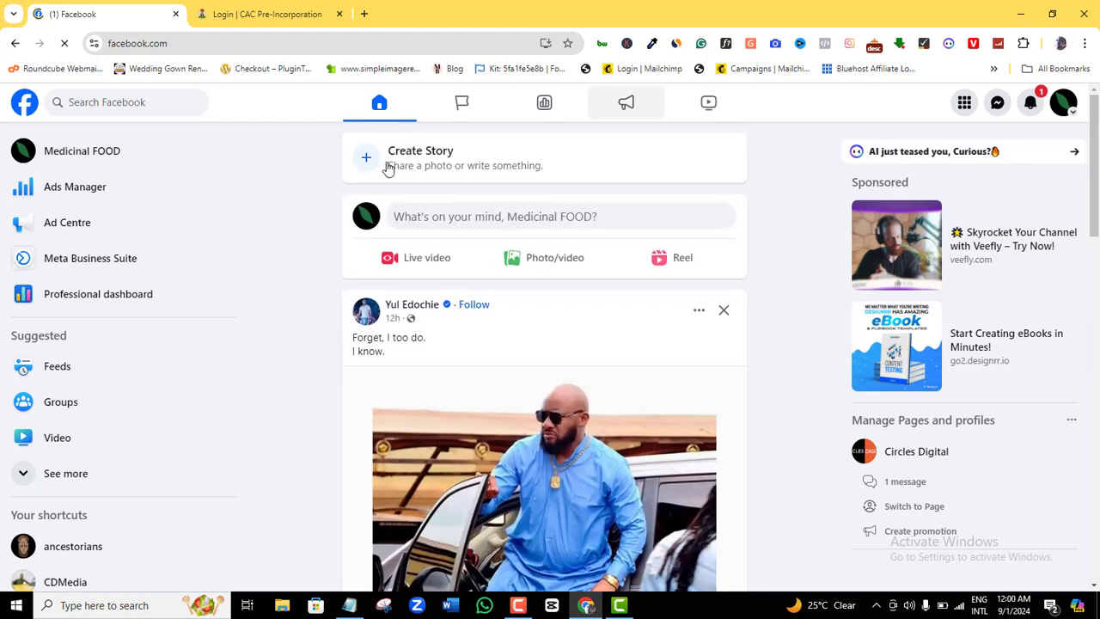
# - Go to the Medicinal FOOD page's Settings and show its Page setup options
pyautogui.click(79, 160)
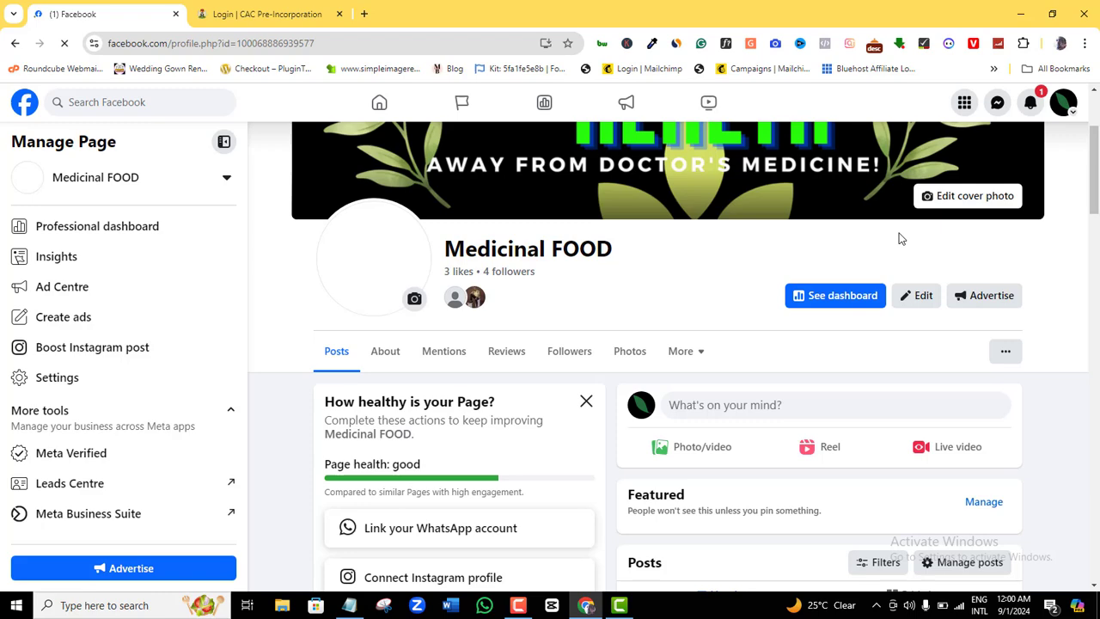
pyautogui.moveTo(1095, 206); pyautogui.dragTo(1095, 201)
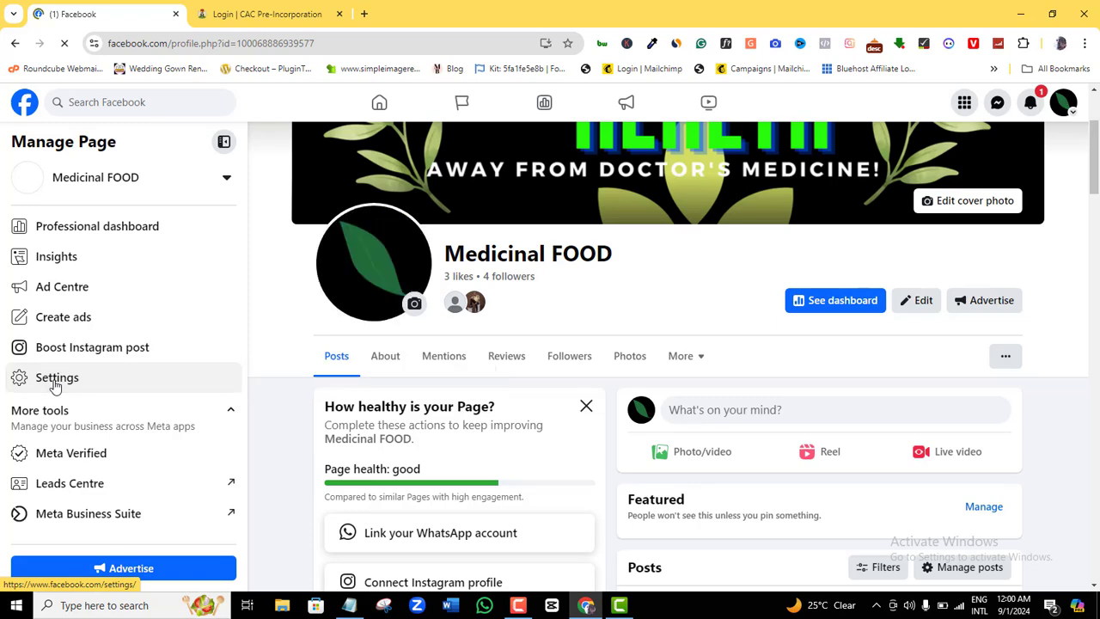
pyautogui.click(54, 378)
pyautogui.moveTo(243, 217); pyautogui.dragTo(241, 282)
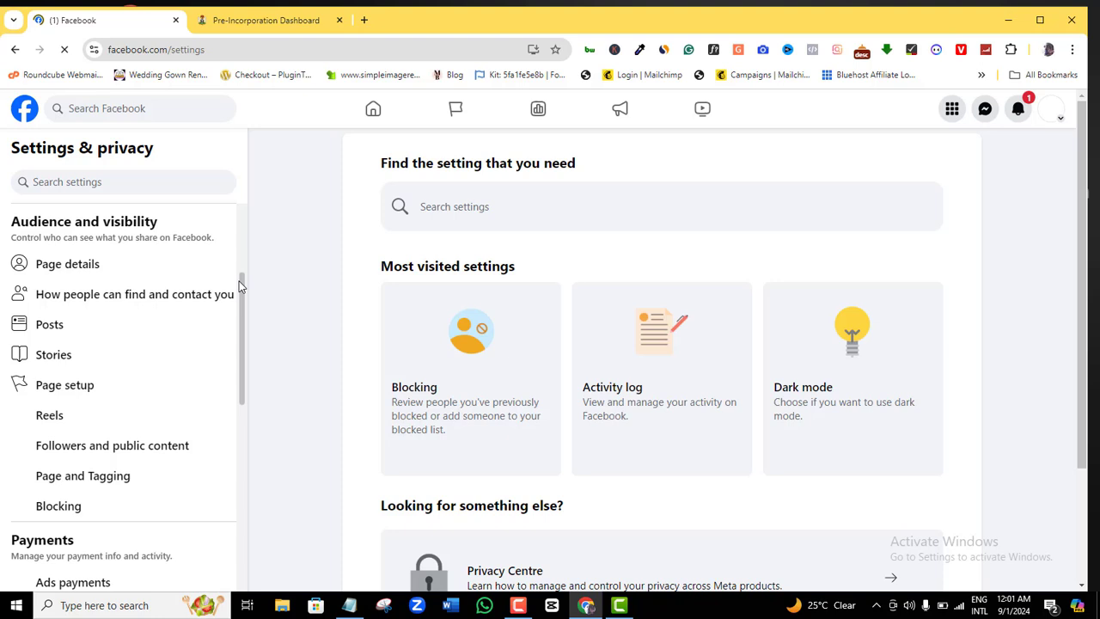
pyautogui.moveTo(241, 282); pyautogui.dragTo(238, 288)
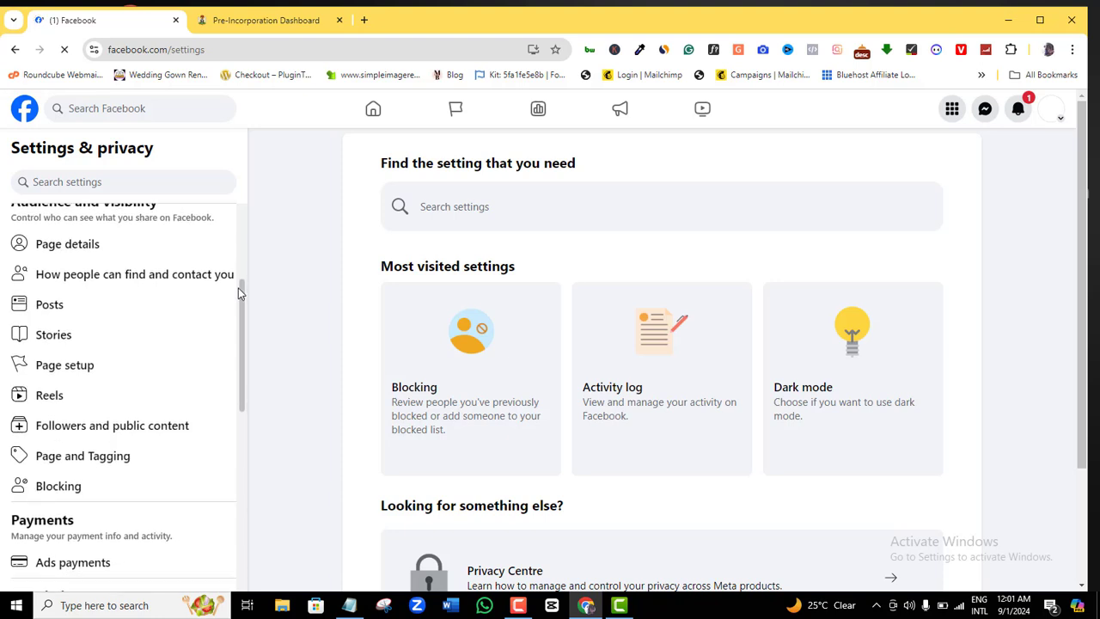
pyautogui.click(75, 363)
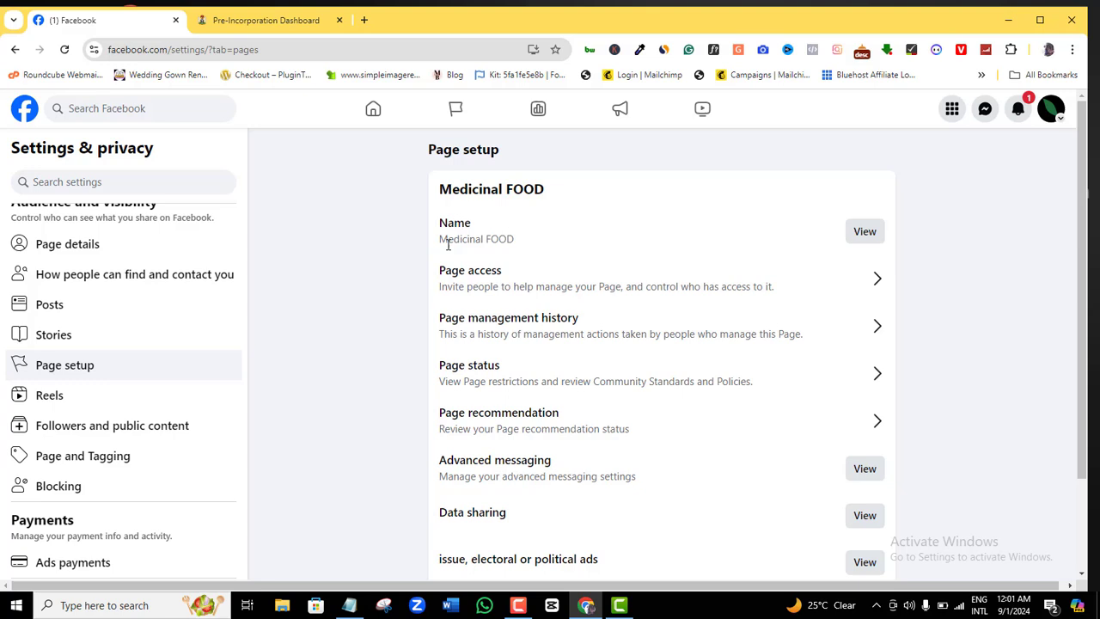
# - Edit the page Name, replacing 'Medicinal FOOD' with 'Medicine and Food'
pyautogui.click(873, 237)
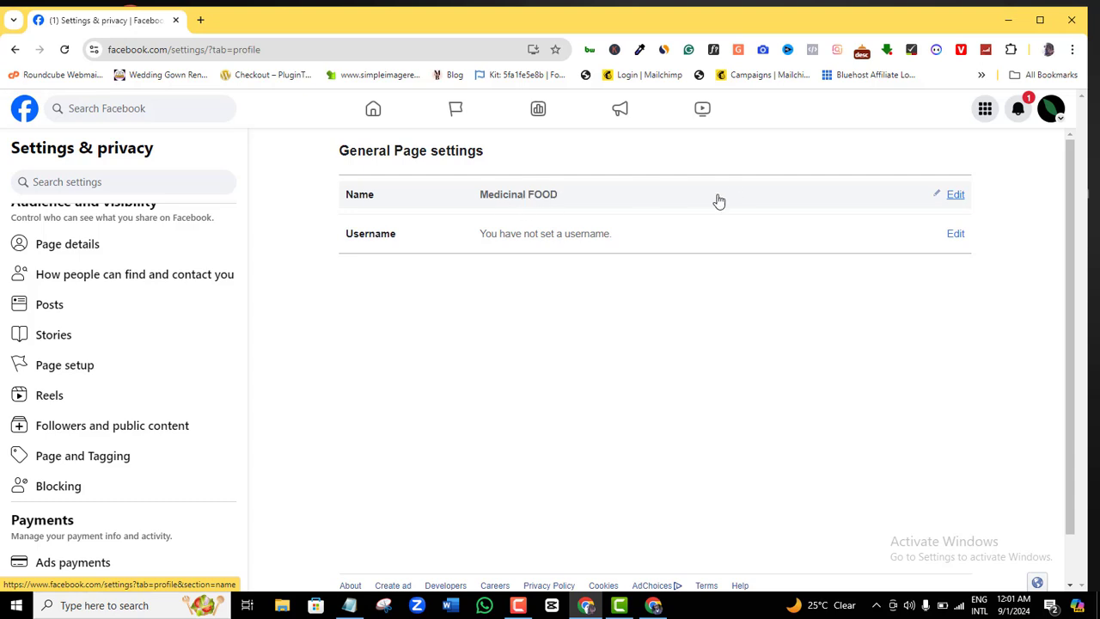
pyautogui.click(954, 196)
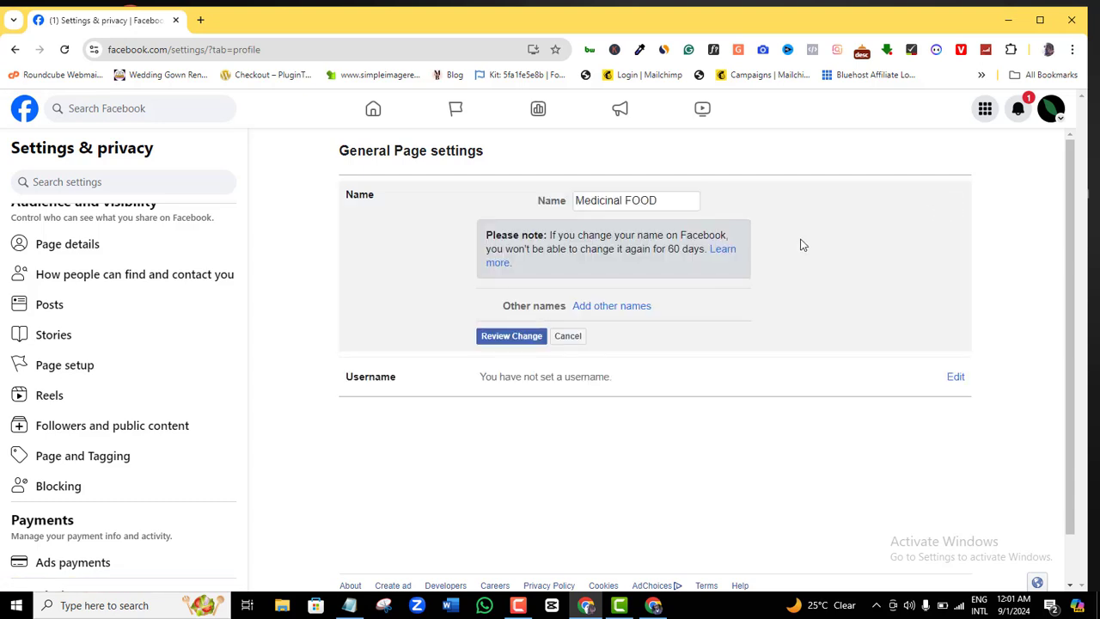
pyautogui.moveTo(673, 200); pyautogui.dragTo(566, 192)
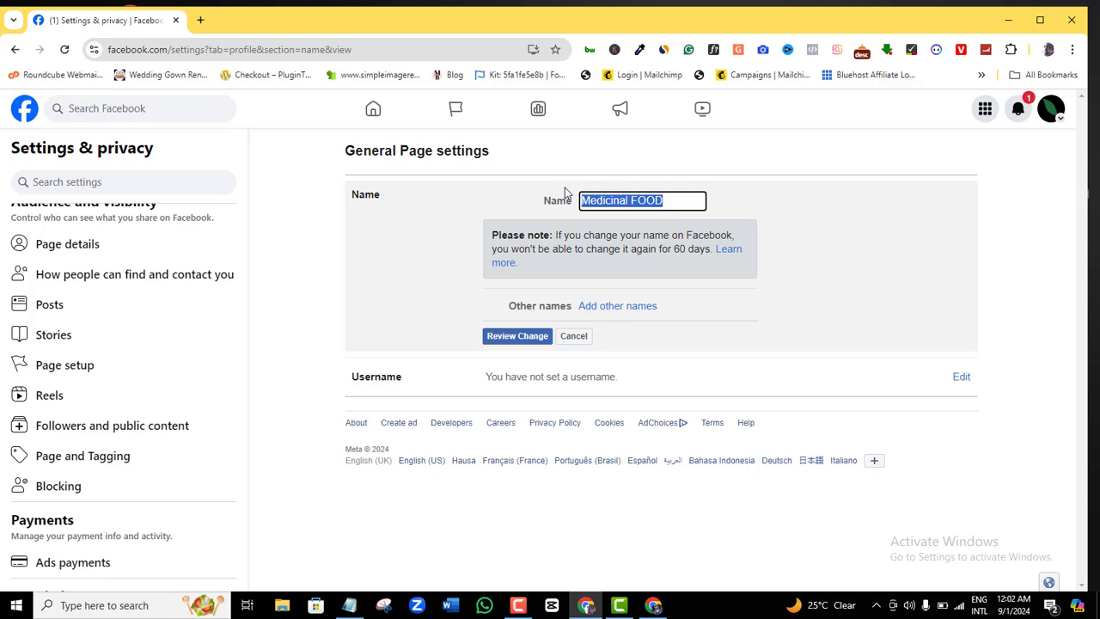
pyautogui.write('Med')
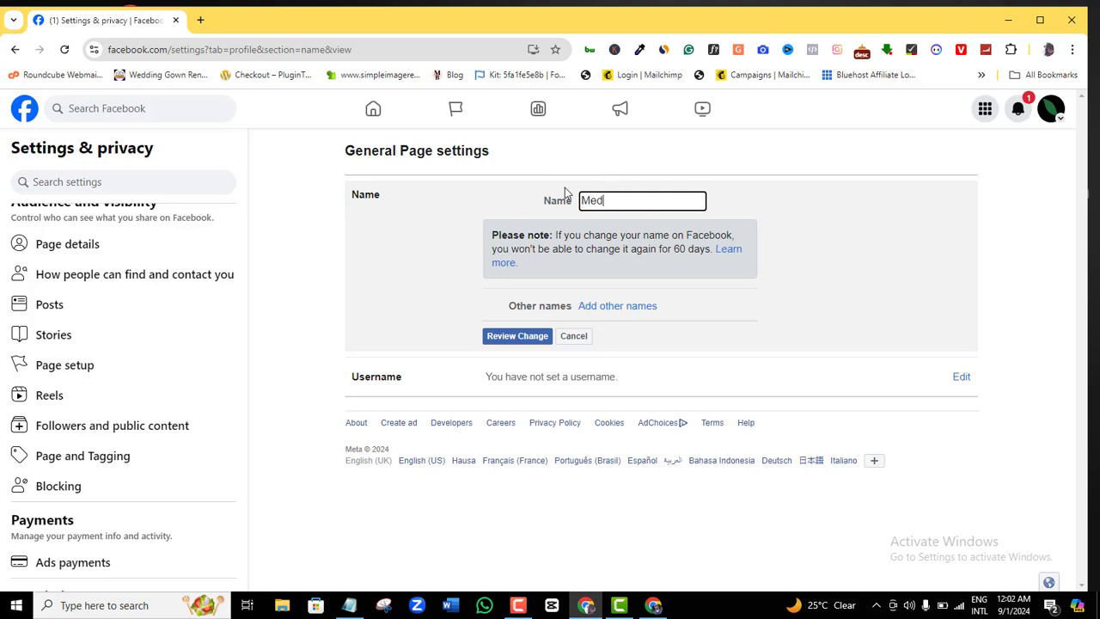
pyautogui.write('icine and Food')
# - Review the 'Medicine and Food' name change, paste the account password, and request the change
pyautogui.click(518, 340)
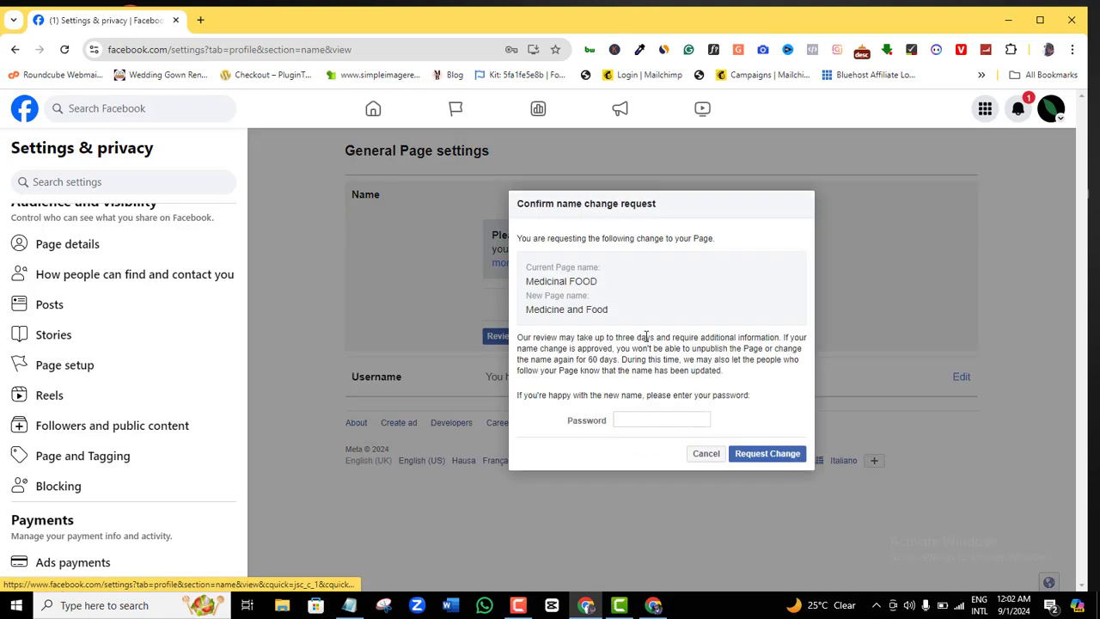
pyautogui.click(628, 418)
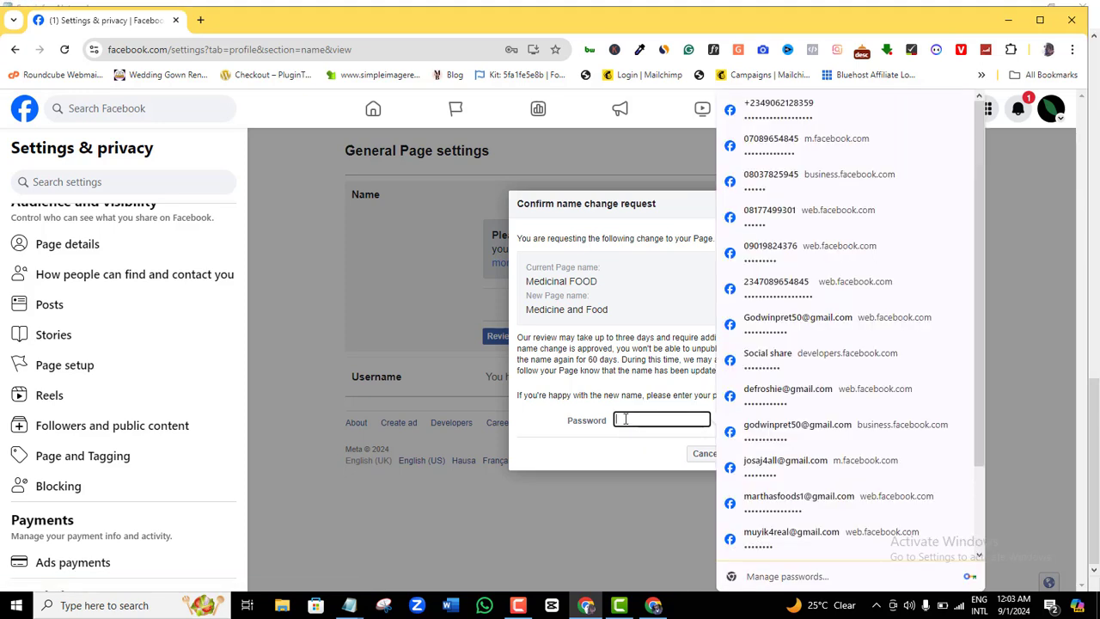
pyautogui.rightClick(625, 419)
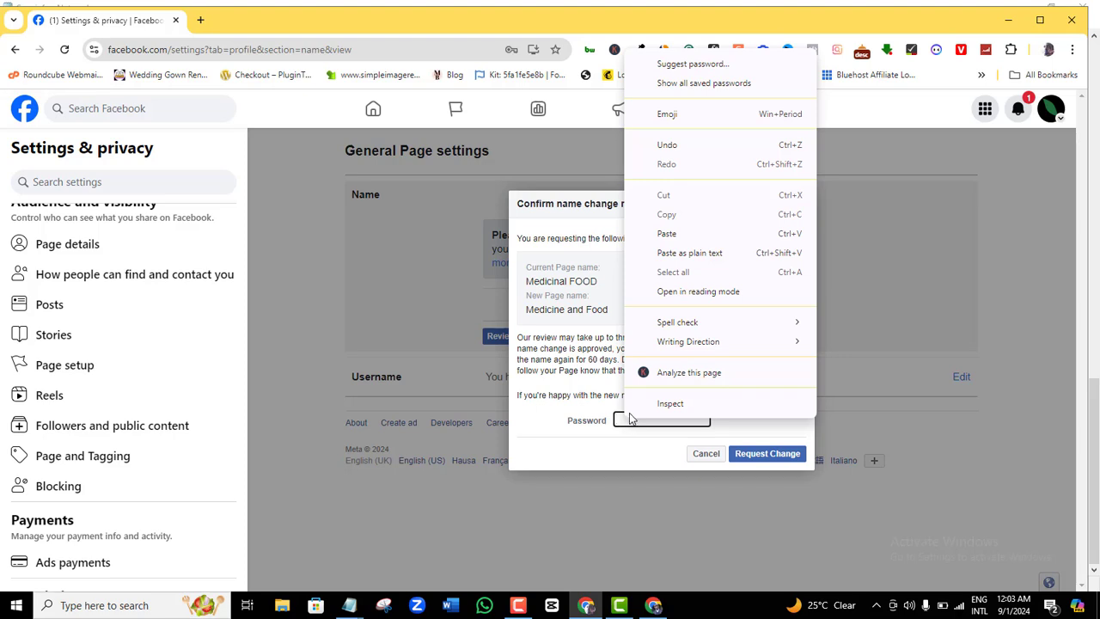
pyautogui.click(667, 233)
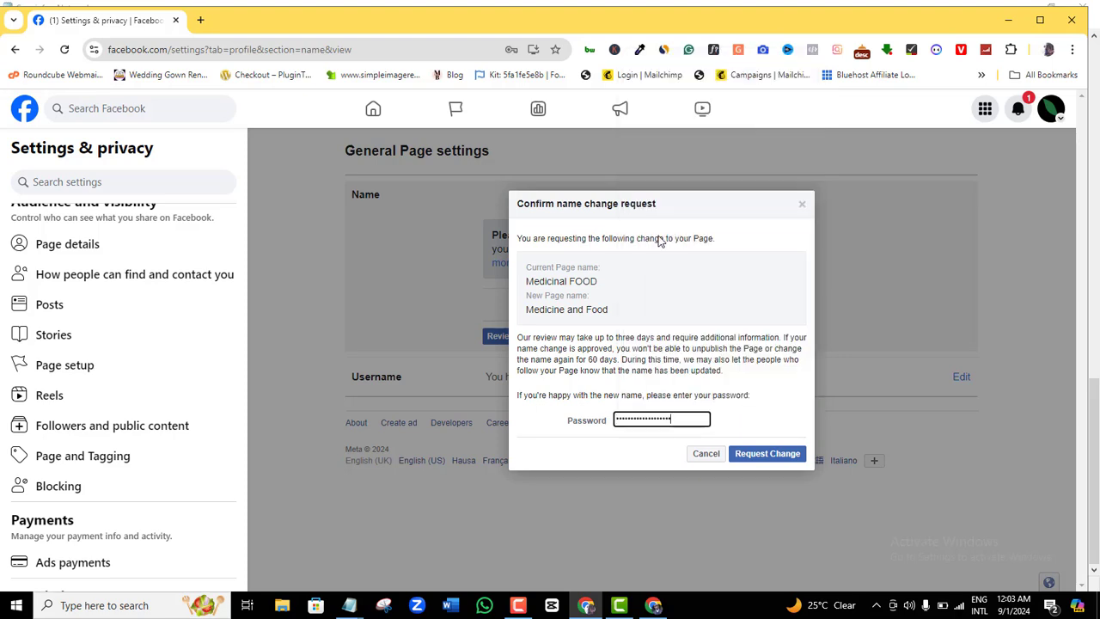
pyautogui.click(767, 454)
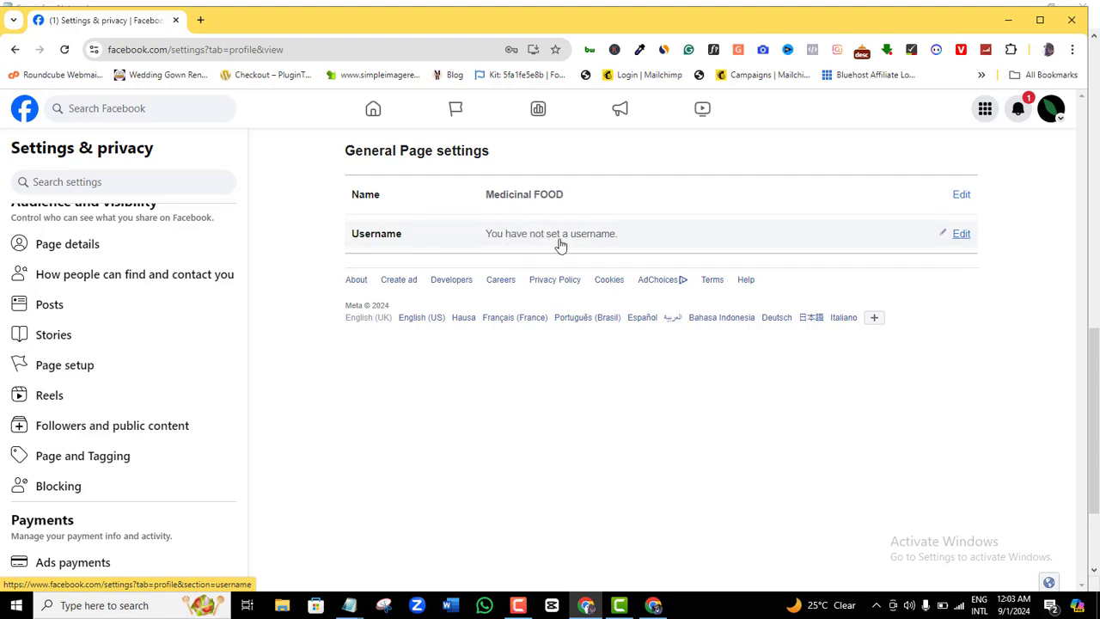
# - Set the page username to 'medandfoog' and save it
pyautogui.click(963, 233)
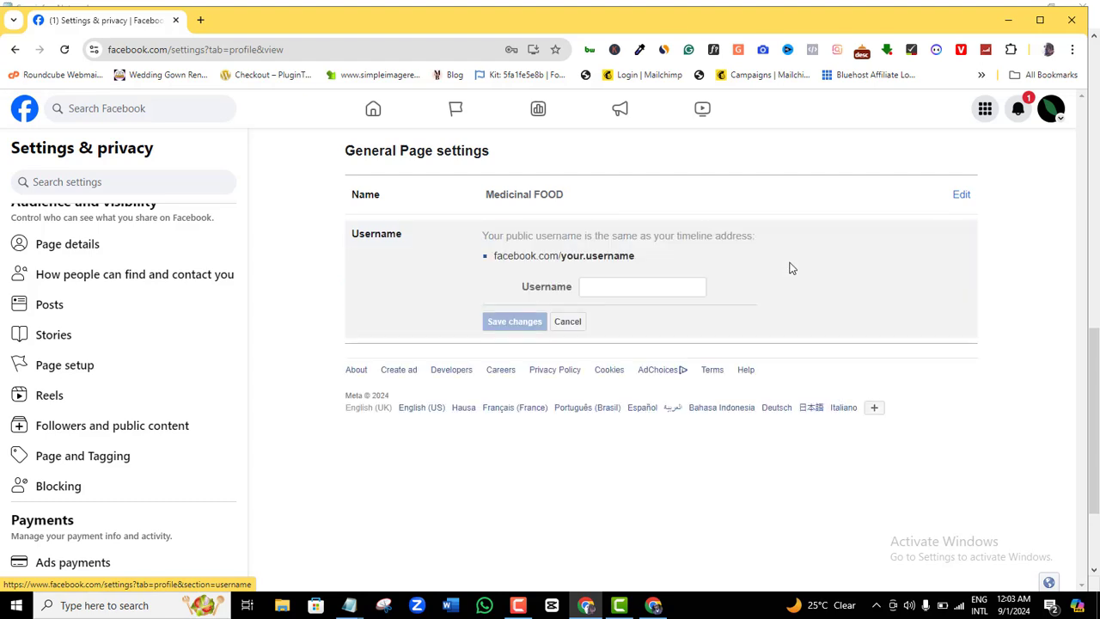
pyautogui.click(616, 288)
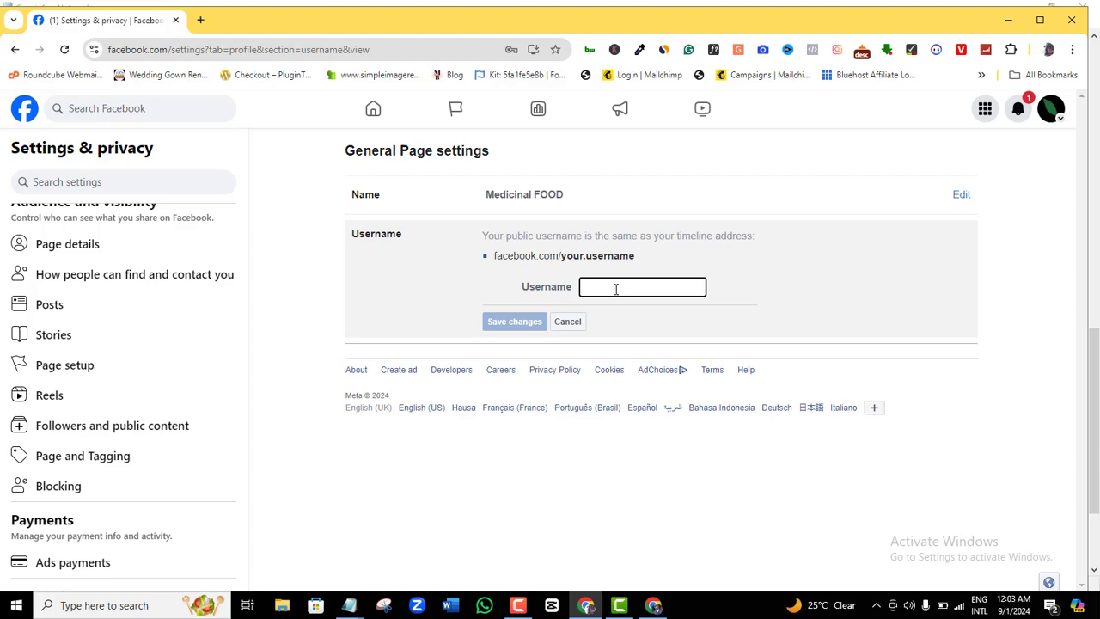
pyautogui.write('meda')
pyautogui.write('ndfoog')
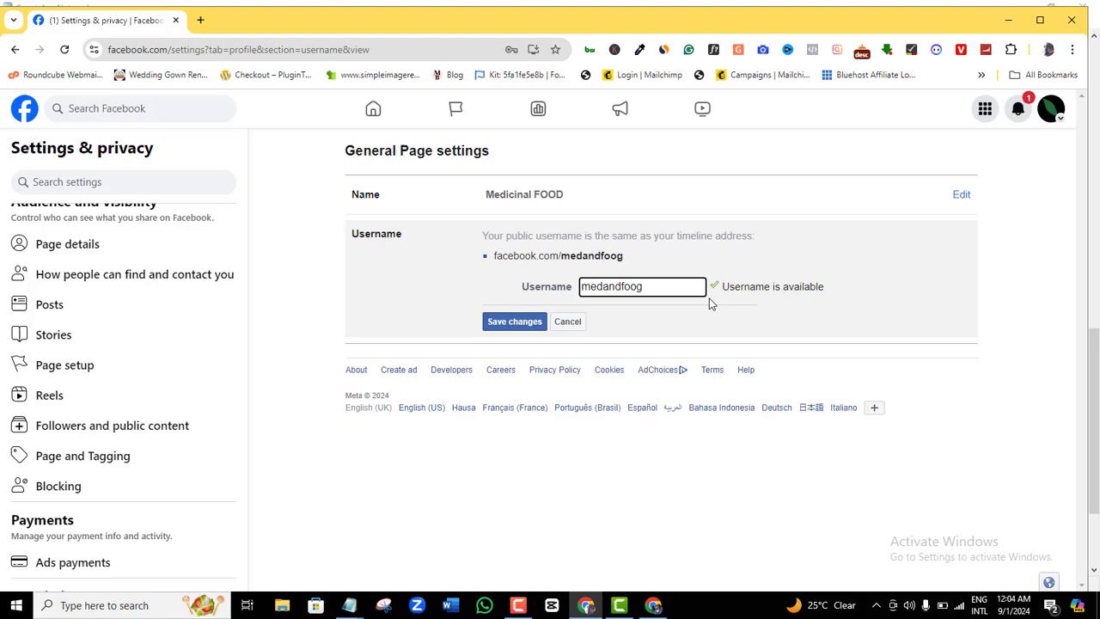
pyautogui.click(520, 327)
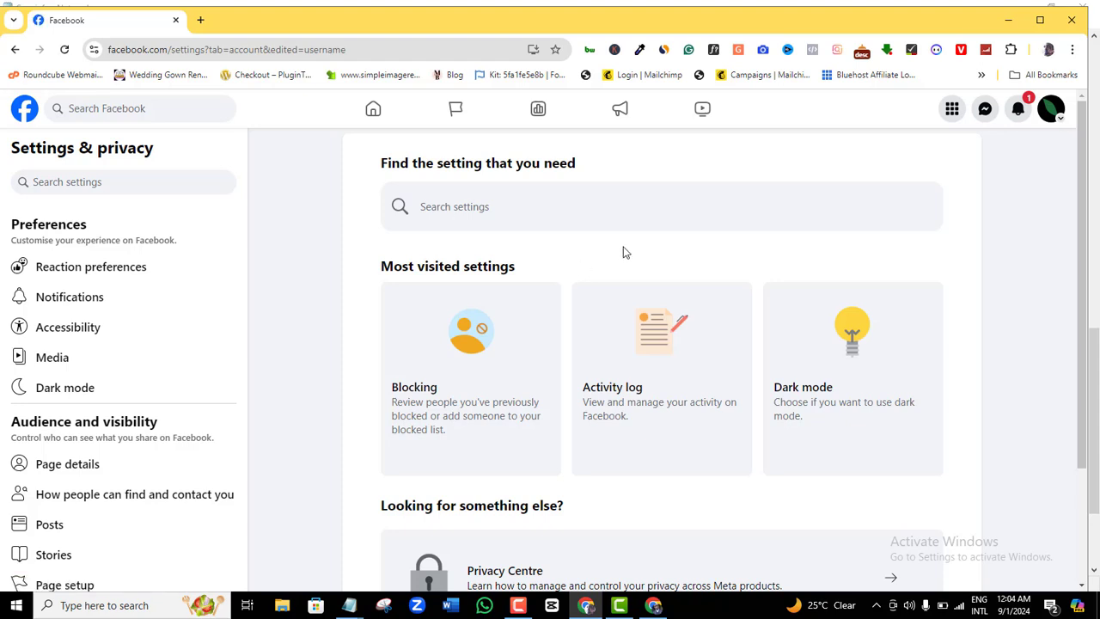
pyautogui.click(1053, 107)
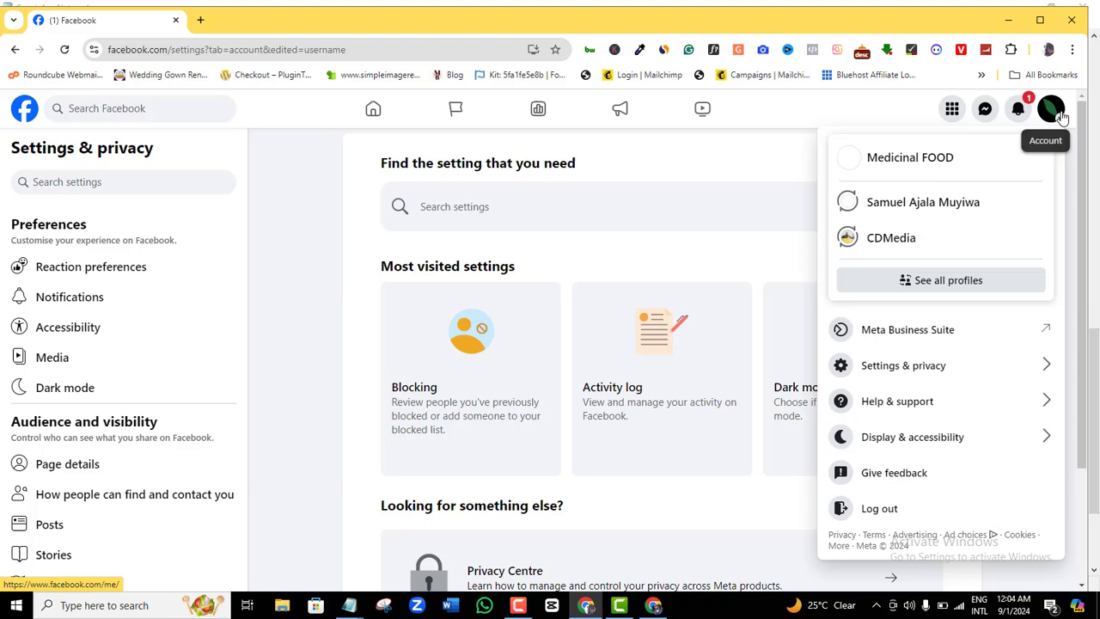
pyautogui.click(778, 170)
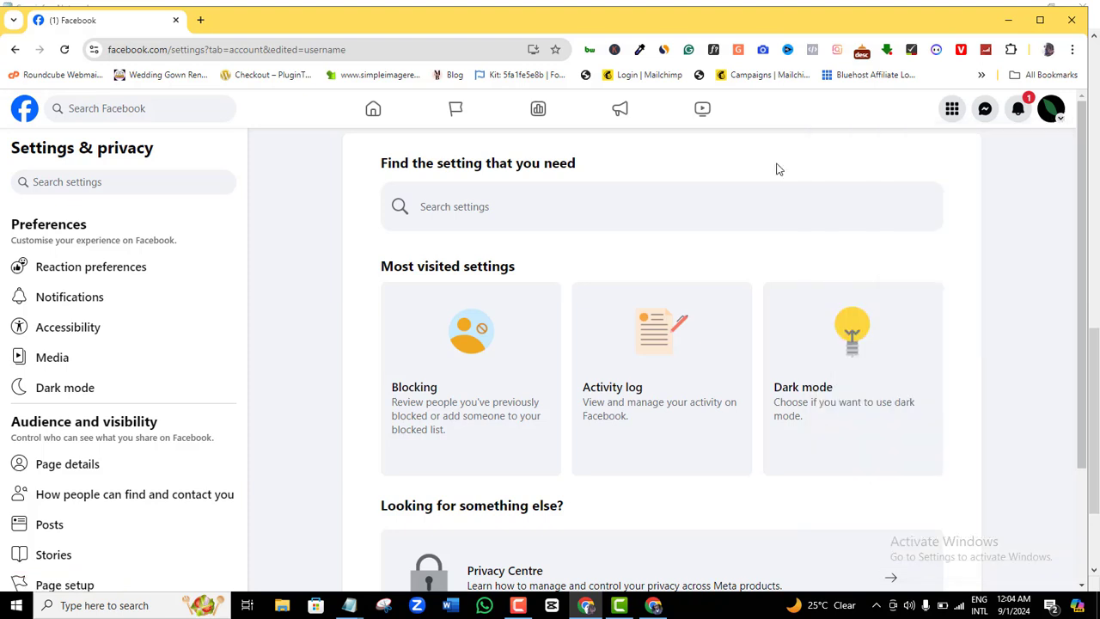